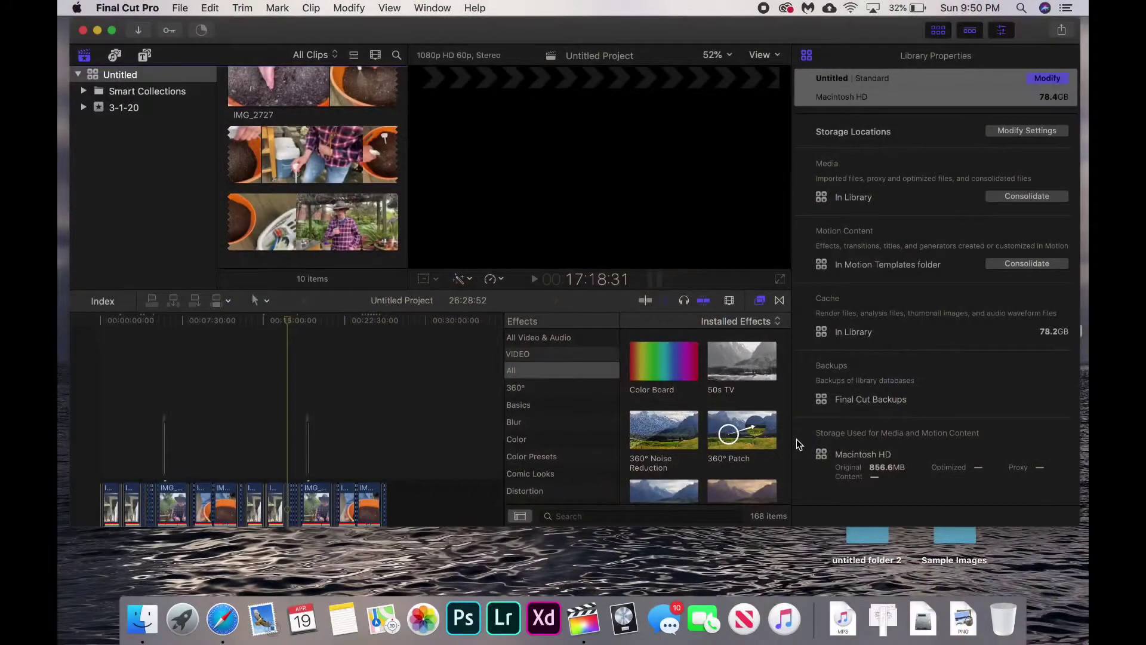
# Step: Move the playhead near the project's end, around 00:22:30, and select the IMG_2727 clip
pyautogui.scroll(-3, 448, 384)
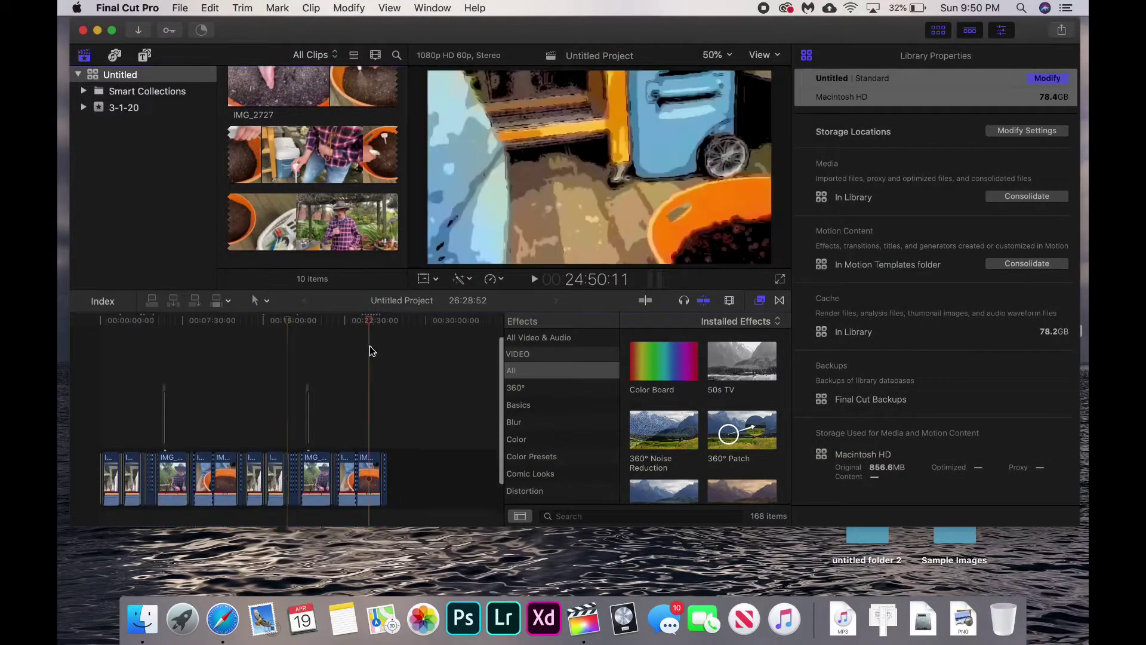
pyautogui.click(382, 324)
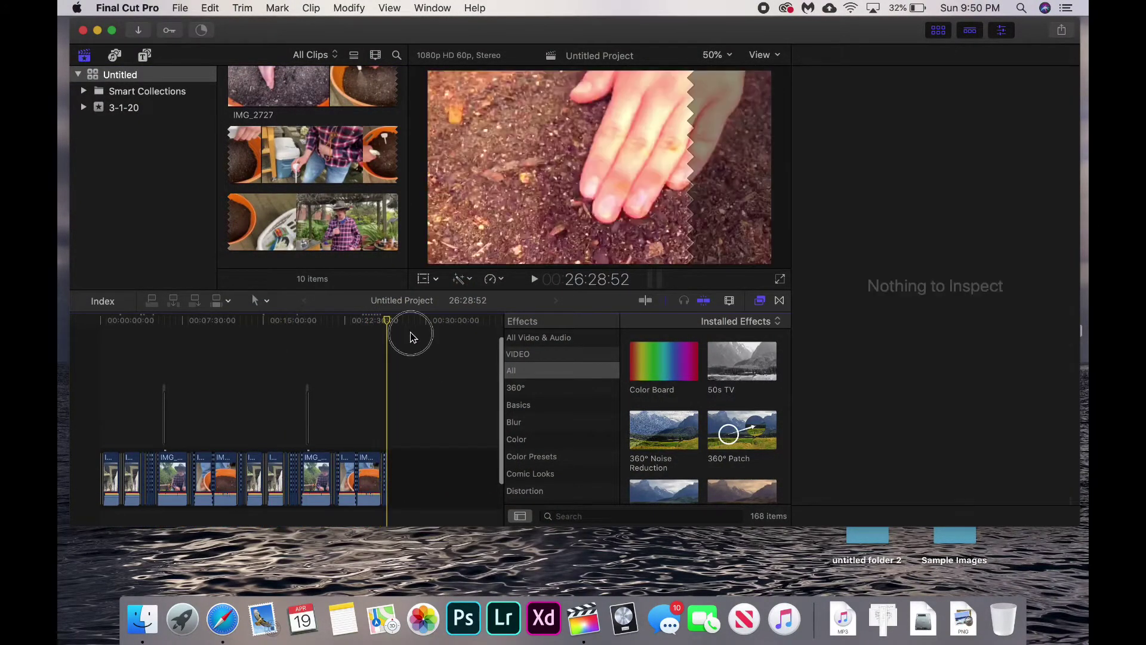
pyautogui.click(410, 336)
pyautogui.click(398, 320)
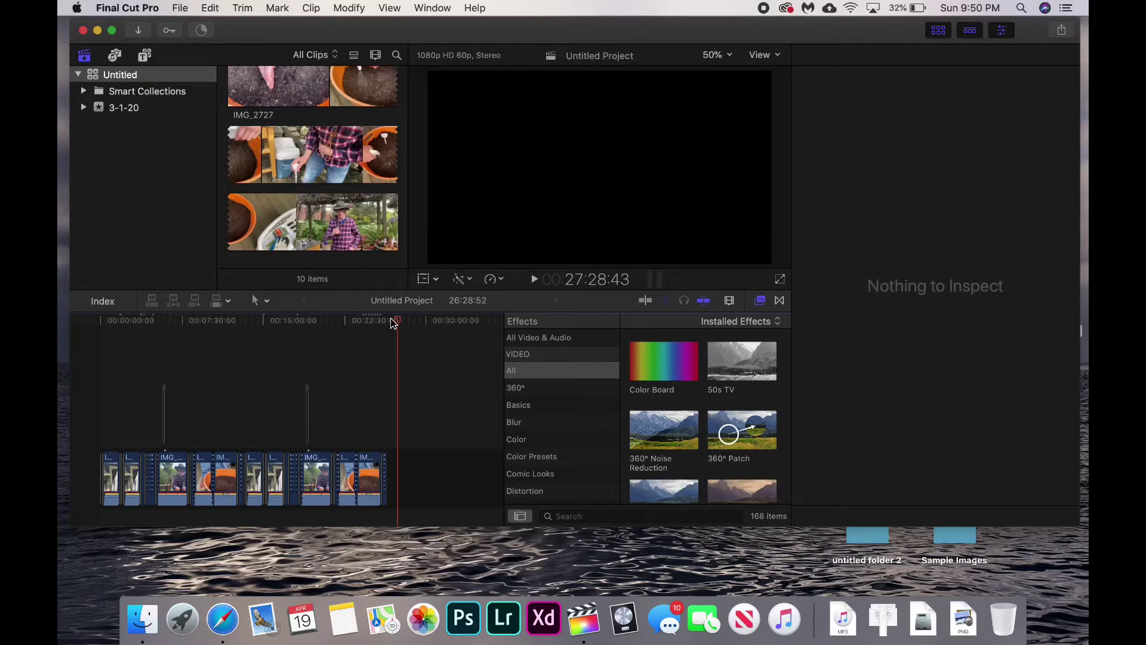
pyautogui.click(385, 323)
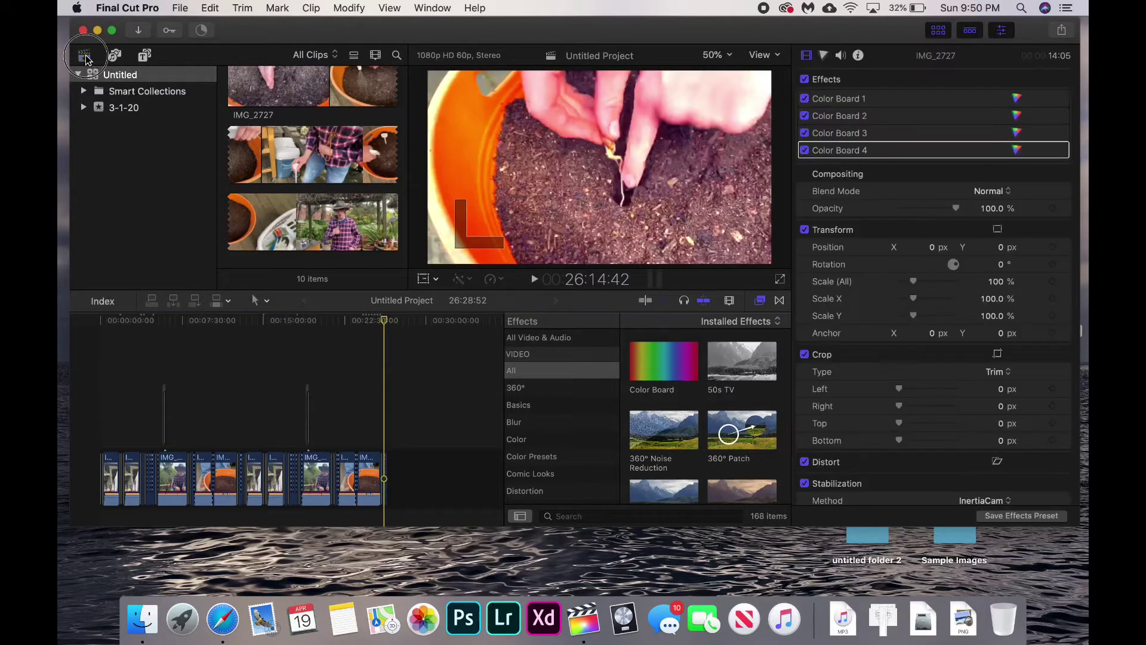
# Step: Toggle the Libraries sidebar and select the Untitled library, which reports 80.1 GB
pyautogui.click(87, 57)
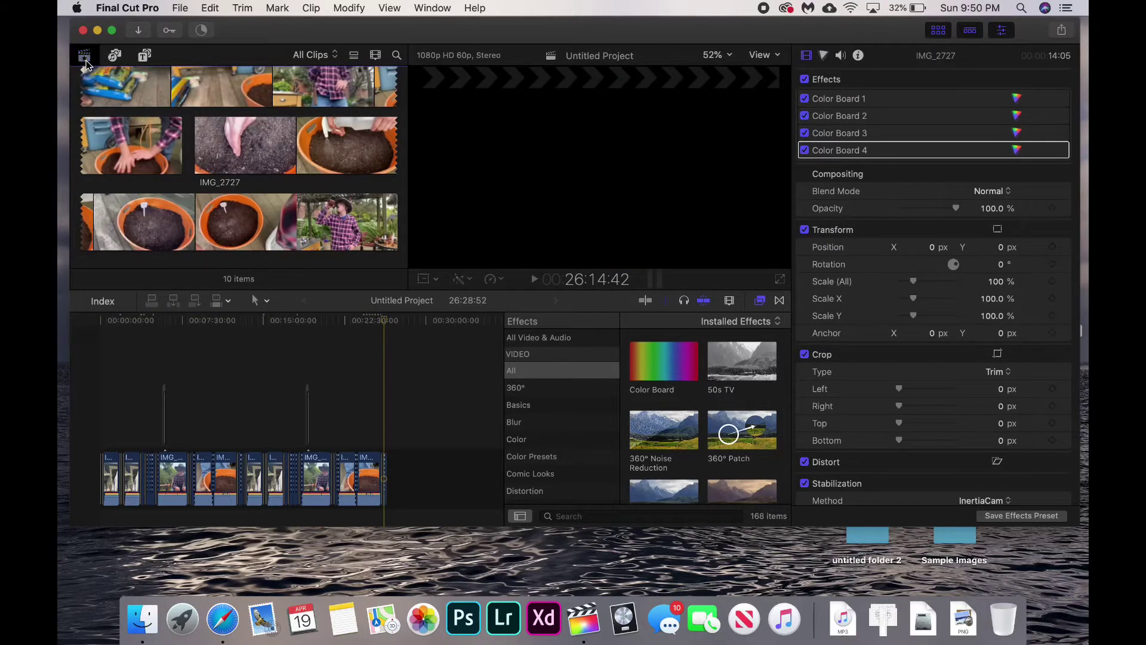
pyautogui.click(86, 59)
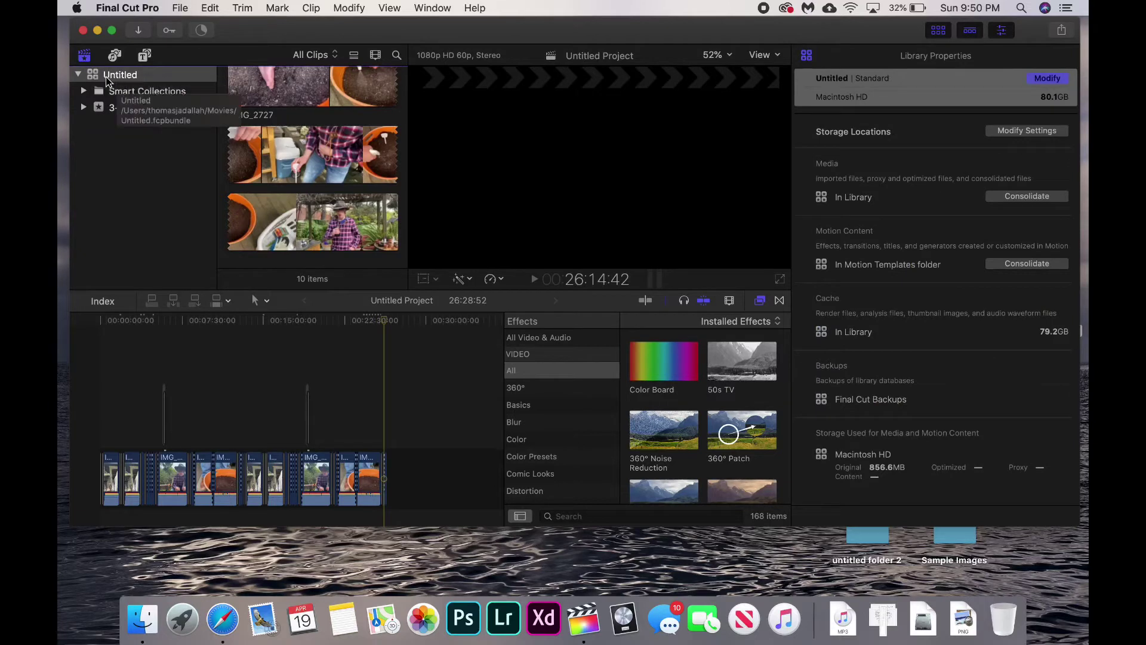
pyautogui.click(106, 78)
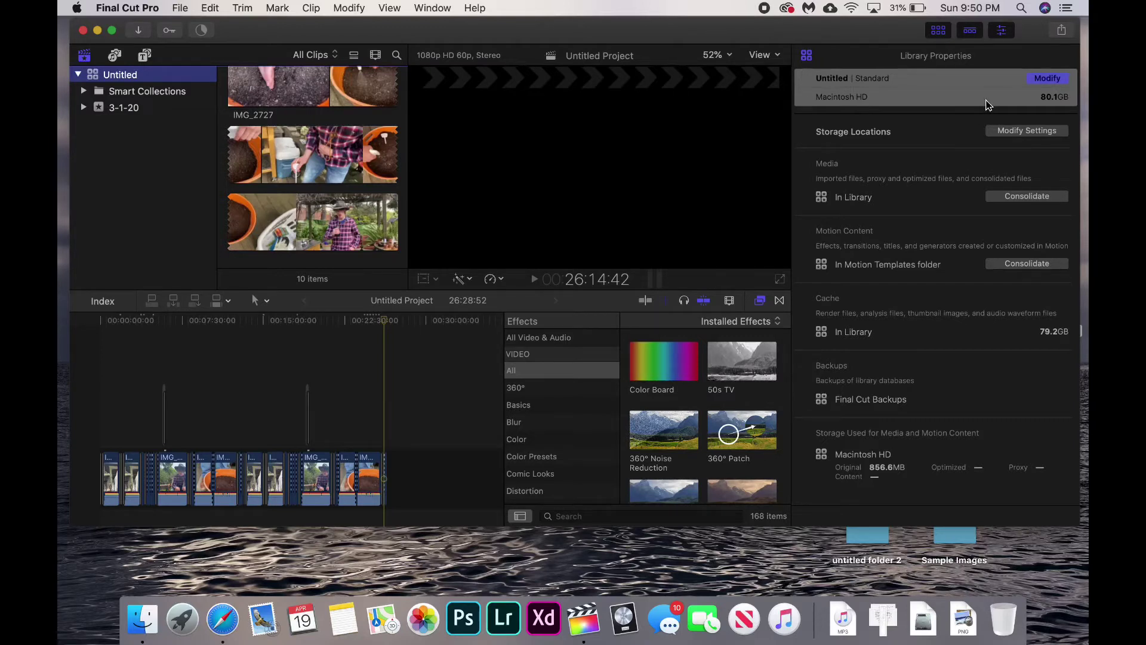
pyautogui.scroll(-1, 281, 414)
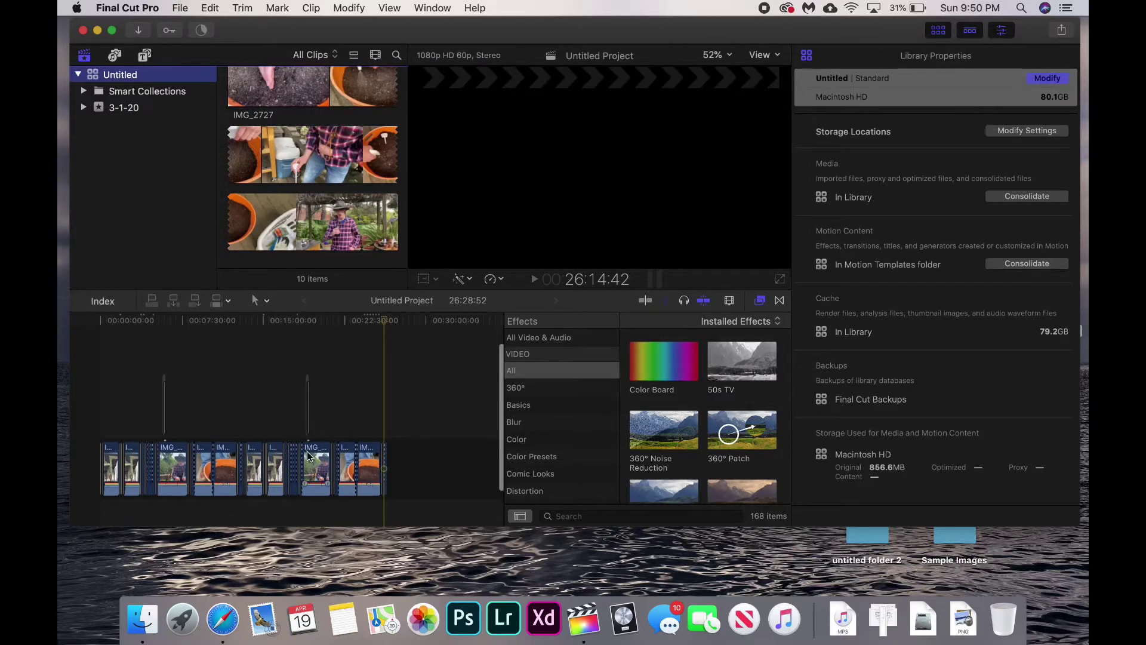
pyautogui.click(201, 31)
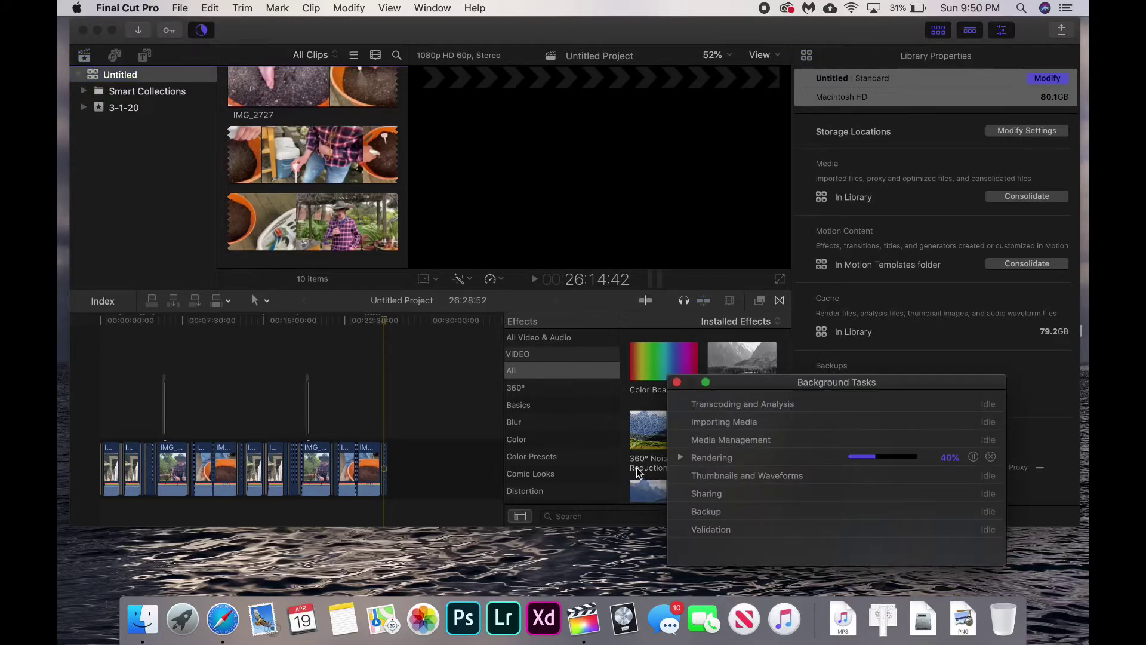
pyautogui.click(681, 457)
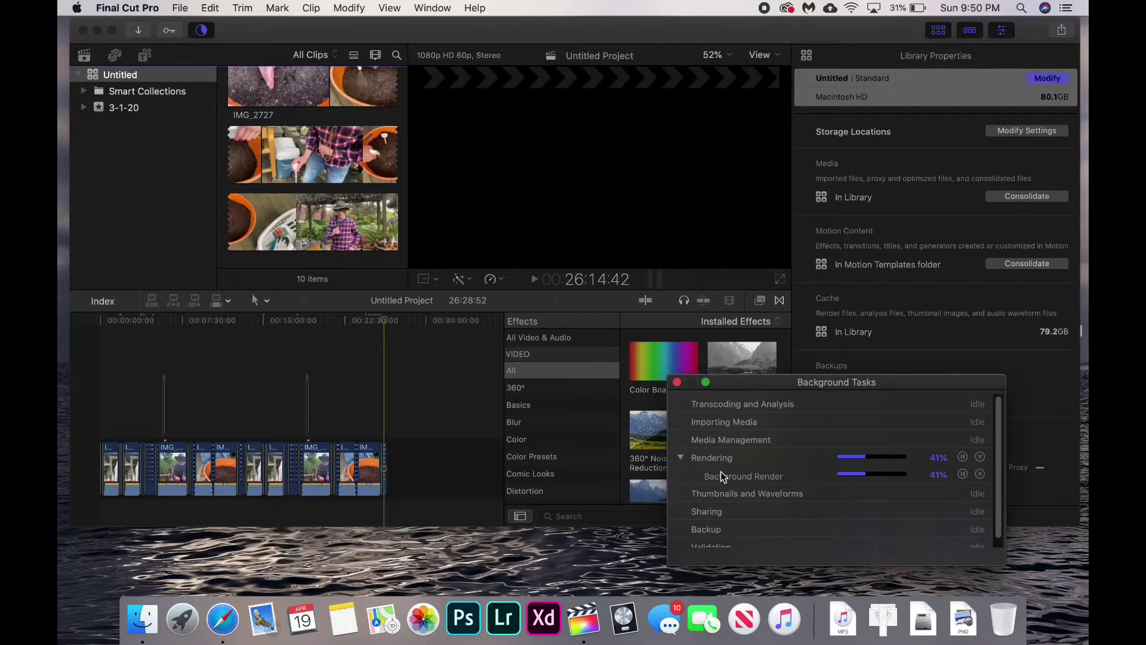
pyautogui.click(678, 383)
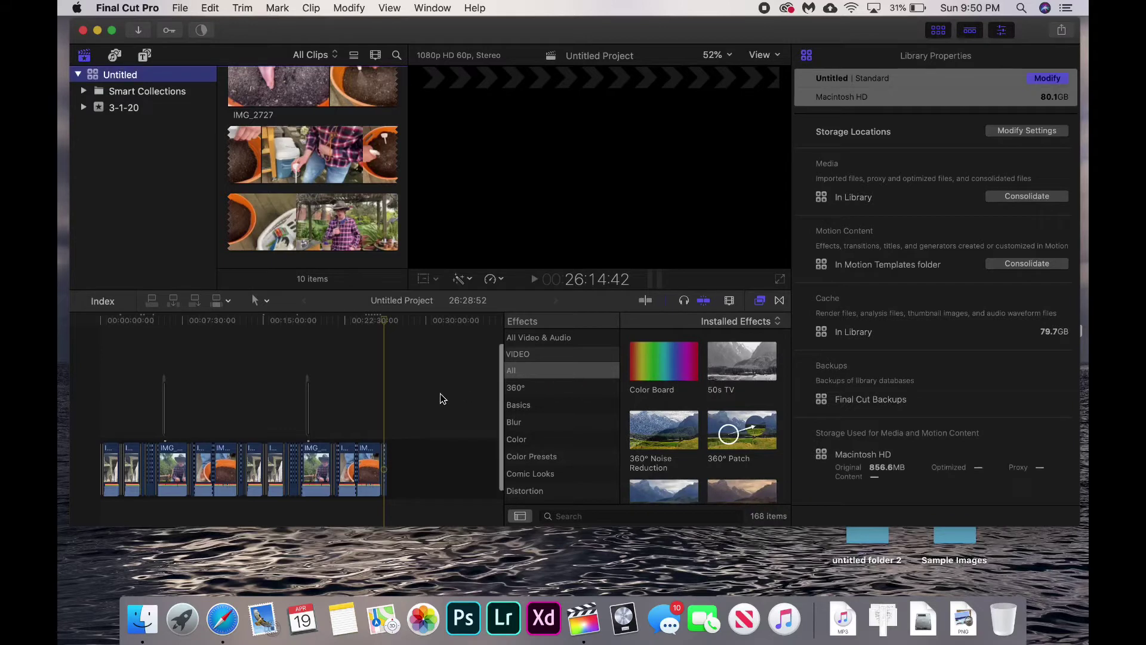
pyautogui.scroll(2, 442, 399)
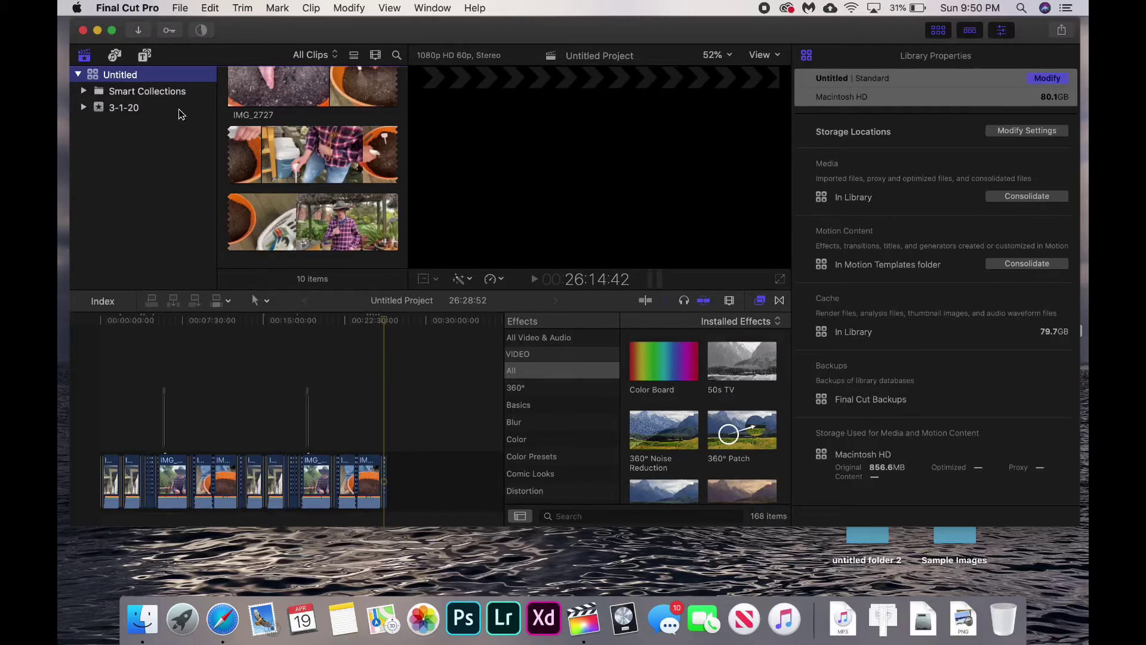
# Step: Uncheck Background render in the Playback preferences and close the window
pyautogui.click(136, 6)
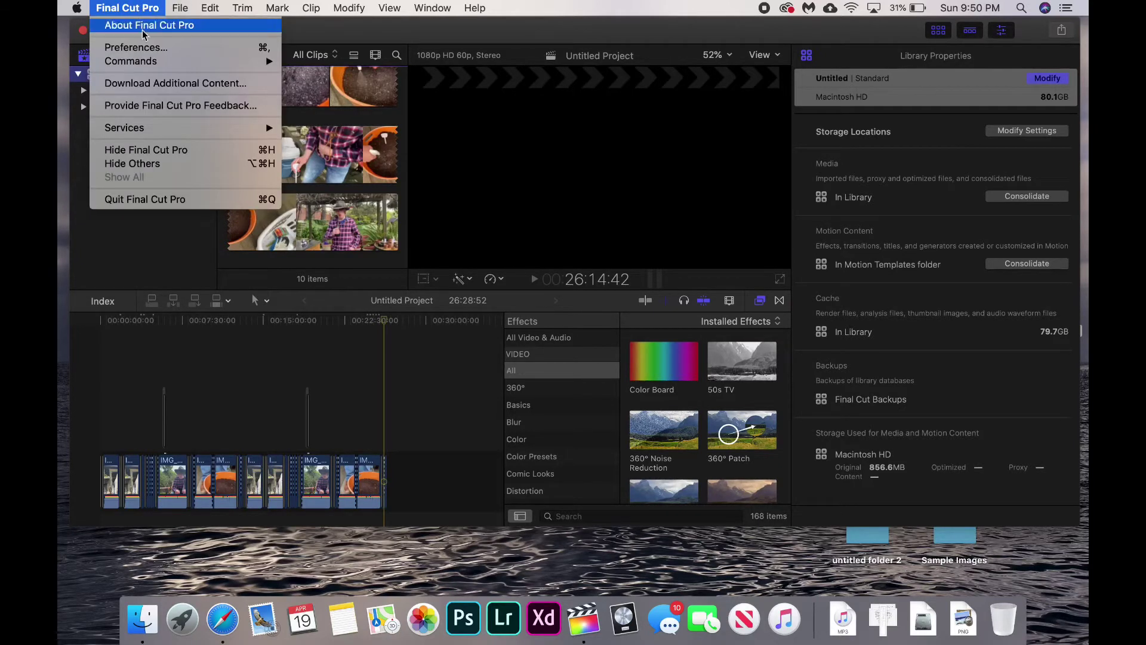
pyautogui.click(159, 51)
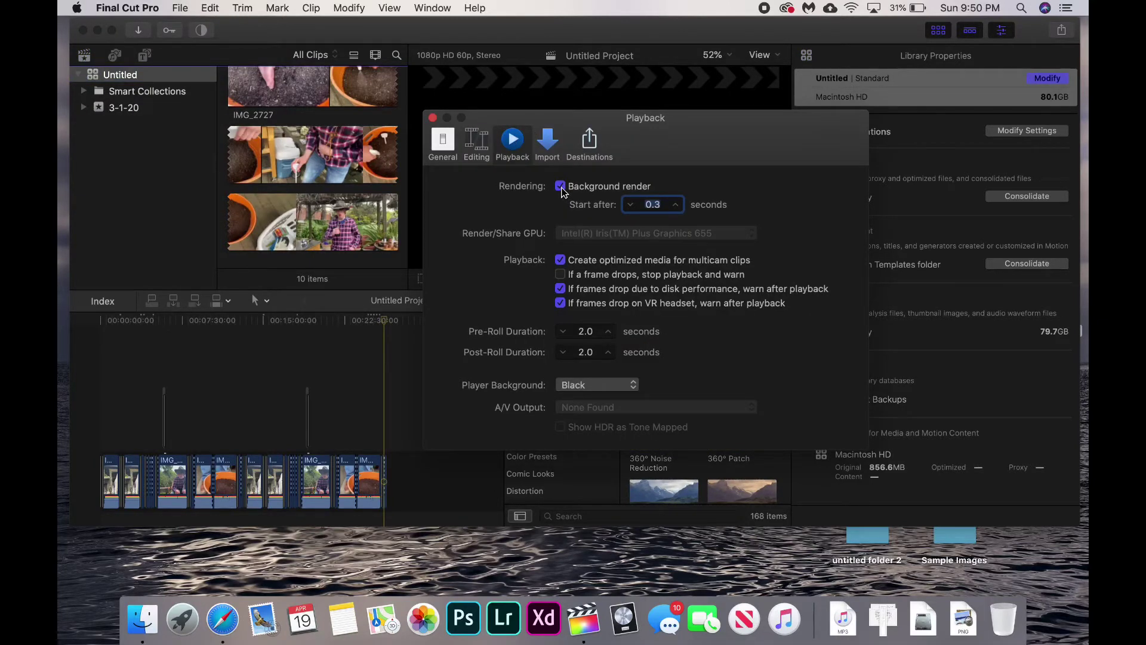
pyautogui.click(562, 191)
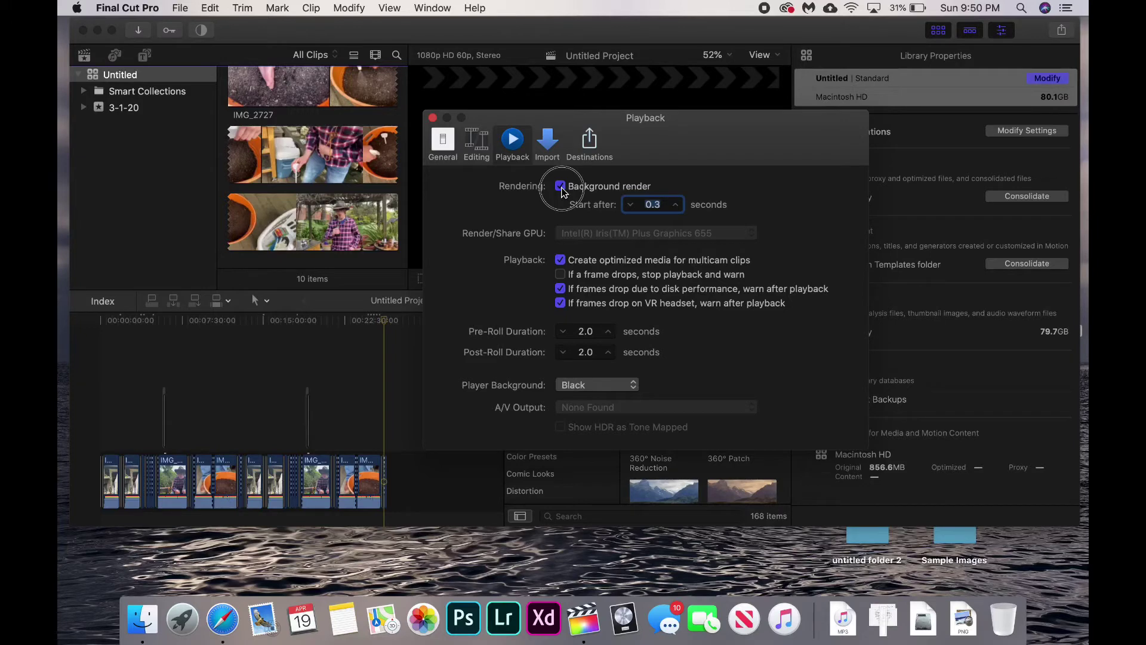
pyautogui.click(432, 117)
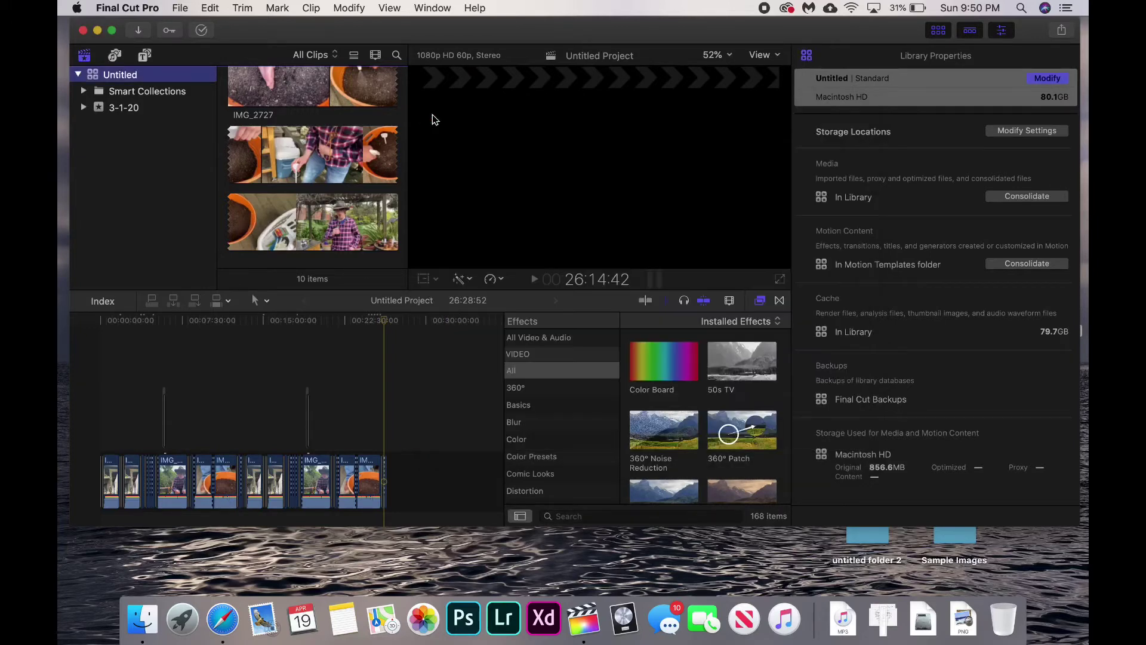
# Step: Move the playhead to about 23:36, dismiss the Share menu, and reselect the Untitled library
pyautogui.click(356, 332)
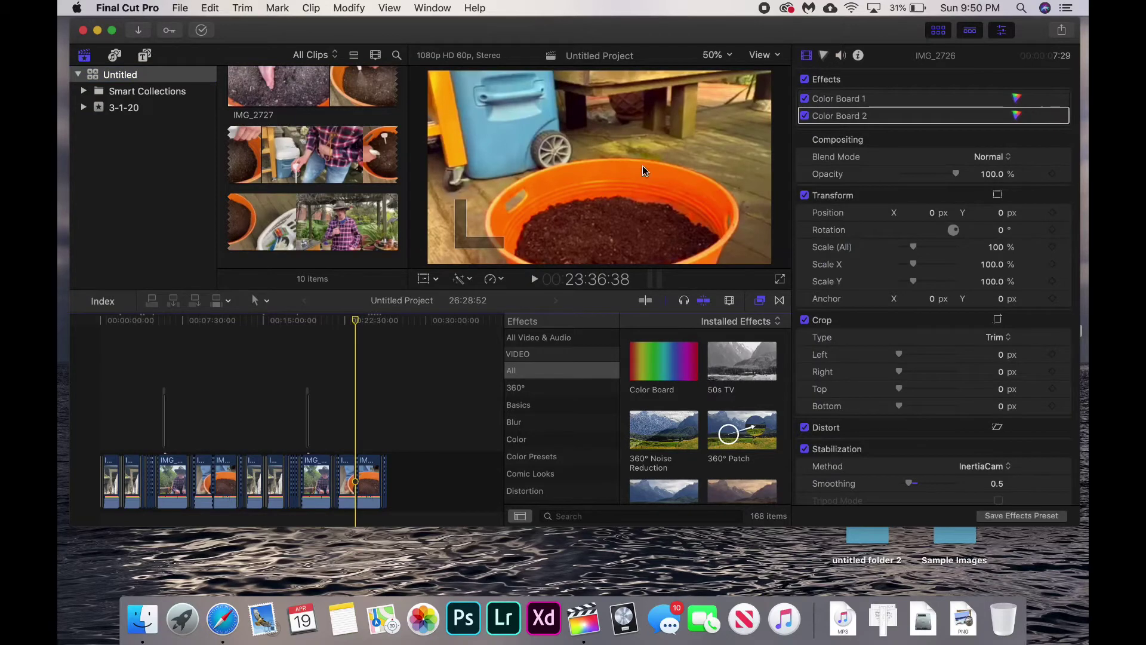
pyautogui.click(1066, 34)
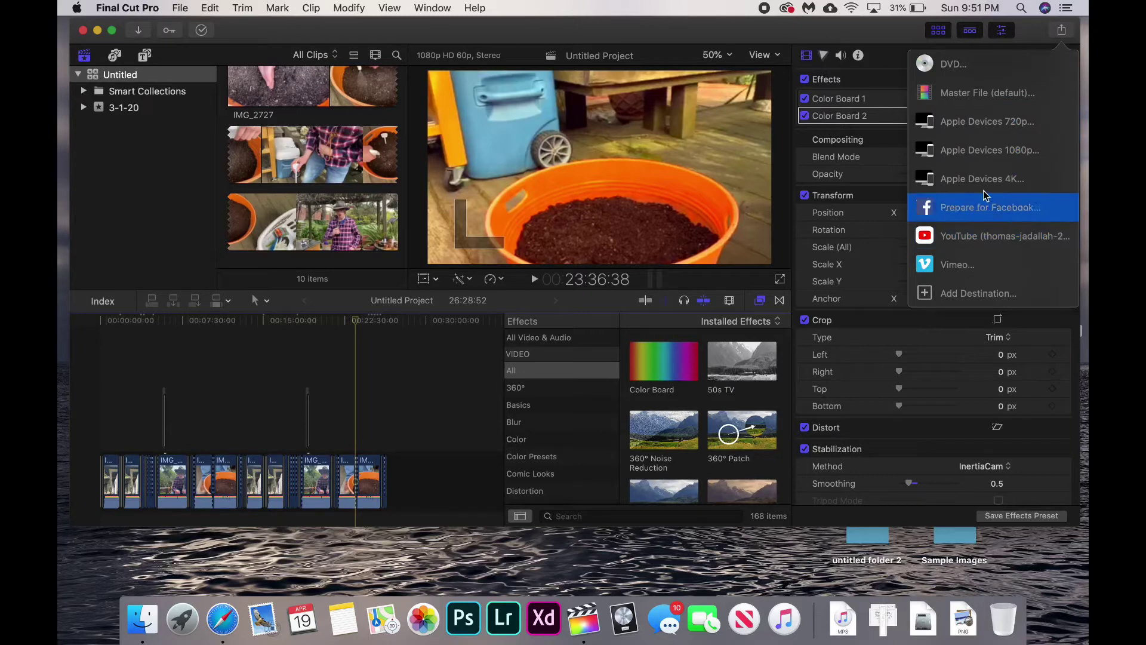
pyautogui.click(618, 29)
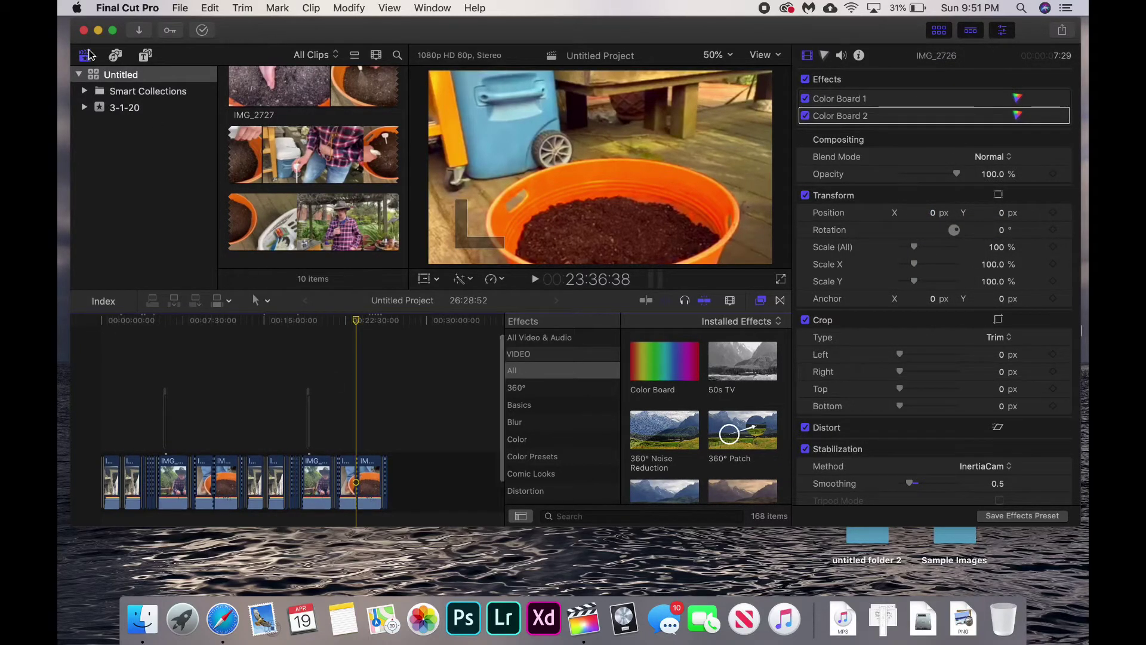
pyautogui.click(88, 55)
pyautogui.click(88, 55)
pyautogui.click(142, 76)
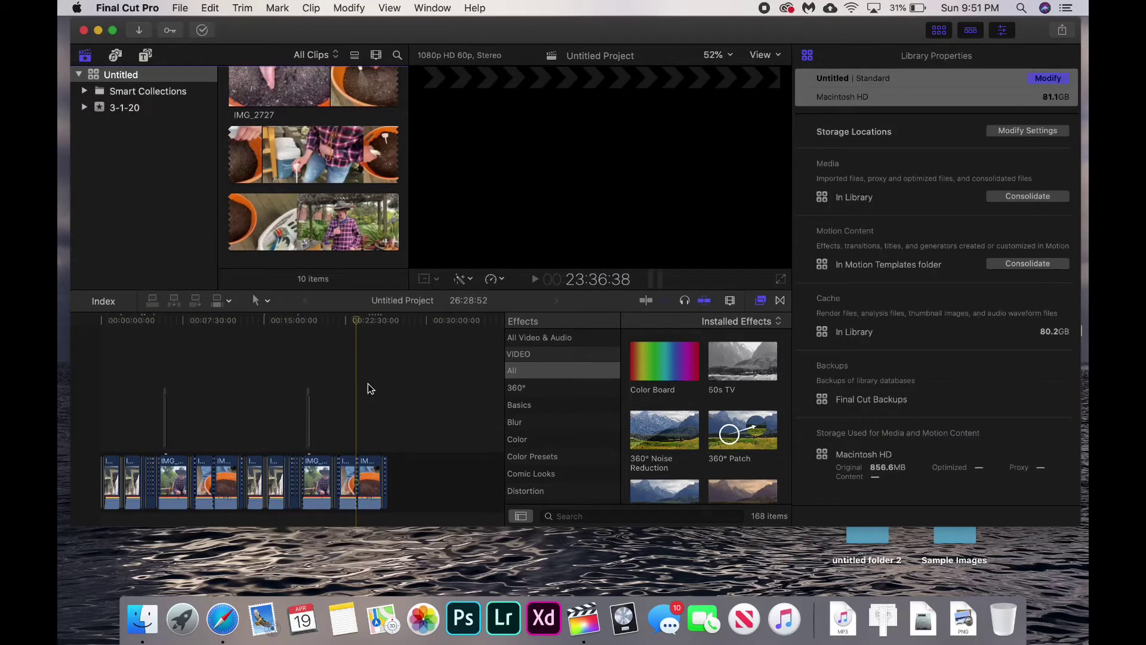
# Step: Select the IMG_2721 guitar clip to show its Color Board 1 effect
pyautogui.click(420, 466)
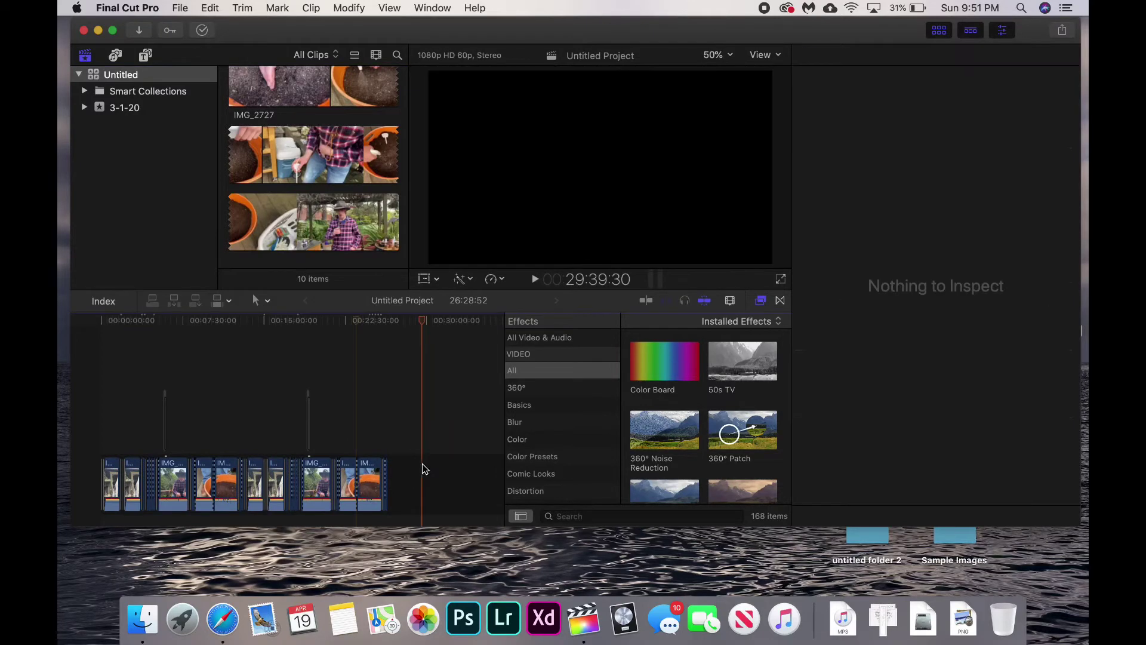
pyautogui.moveTo(406, 457); pyautogui.dragTo(304, 428)
pyautogui.click(256, 340)
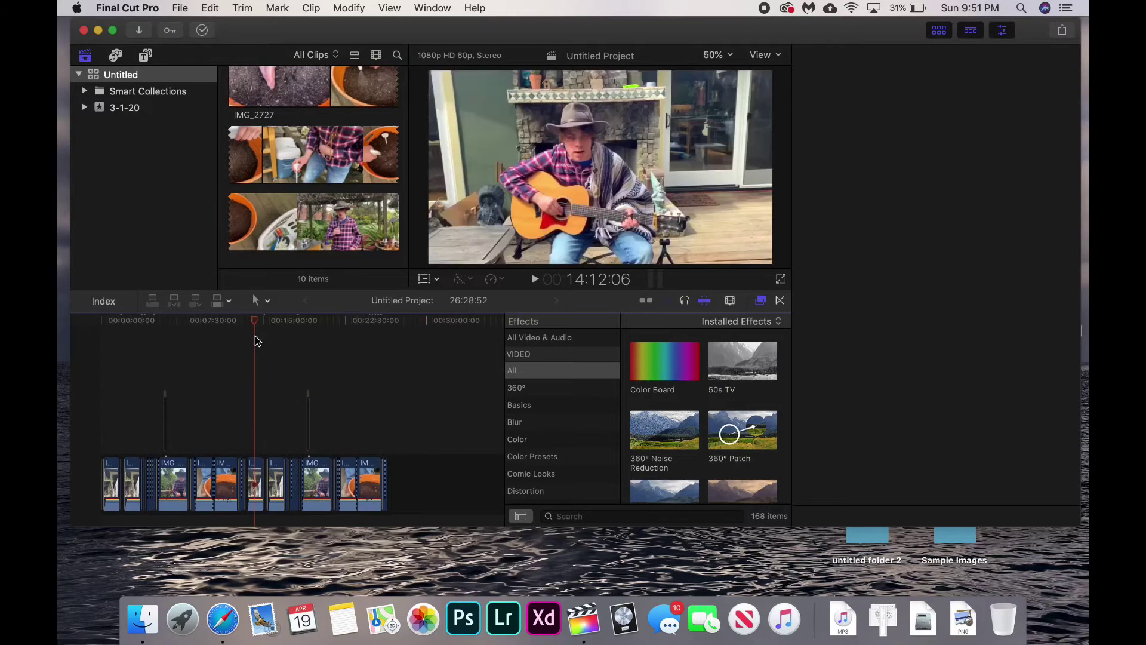
# Step: Run Delete Generated Library Files with Delete Render Files checked and Unused Only selected
pyautogui.click(182, 10)
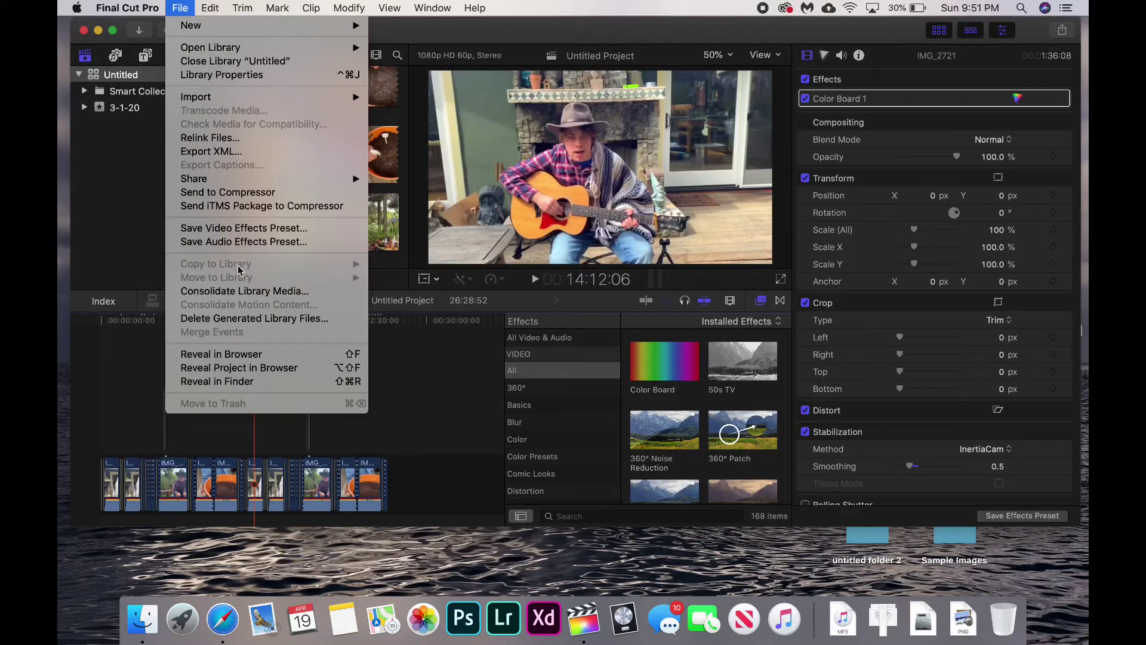
pyautogui.click(251, 323)
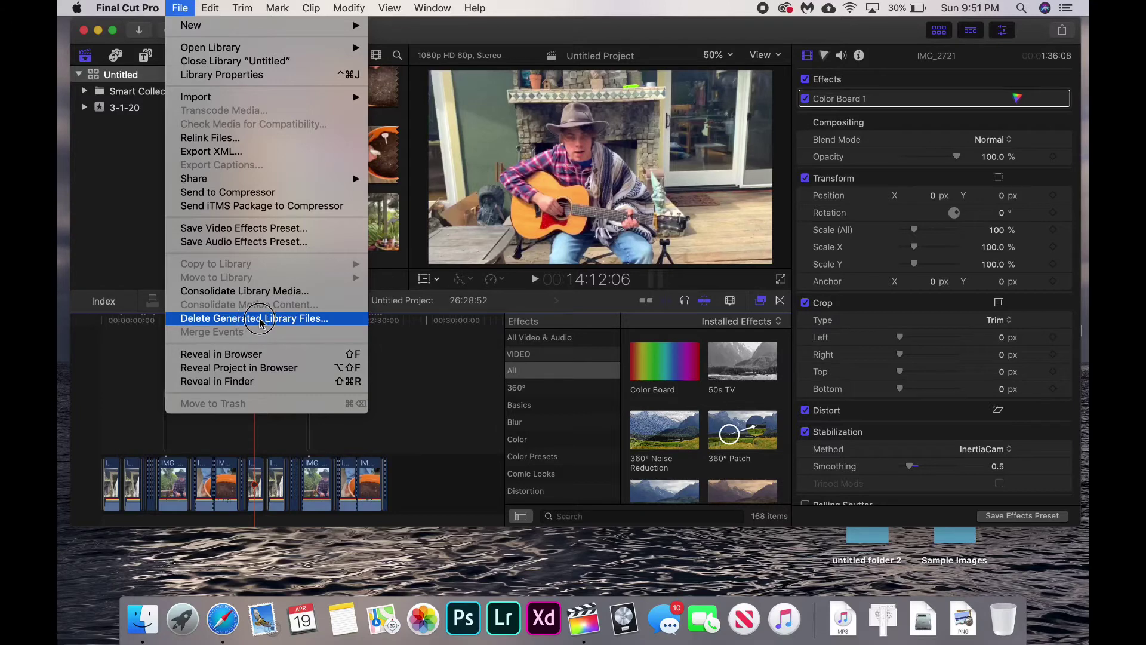
pyautogui.click(260, 324)
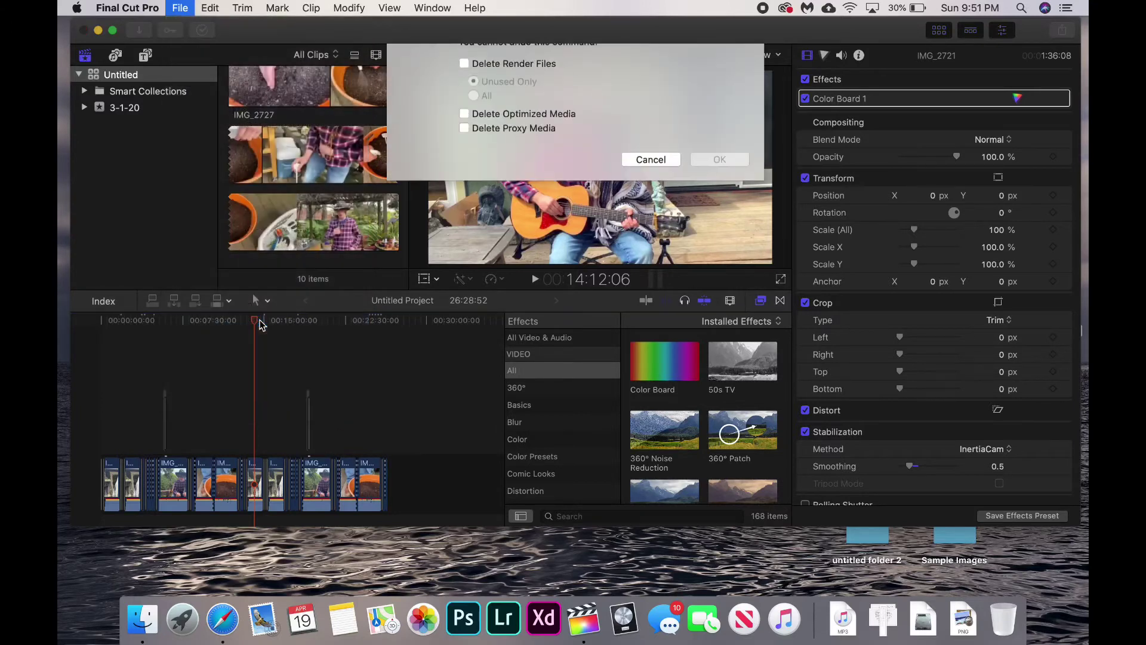
pyautogui.click(513, 142)
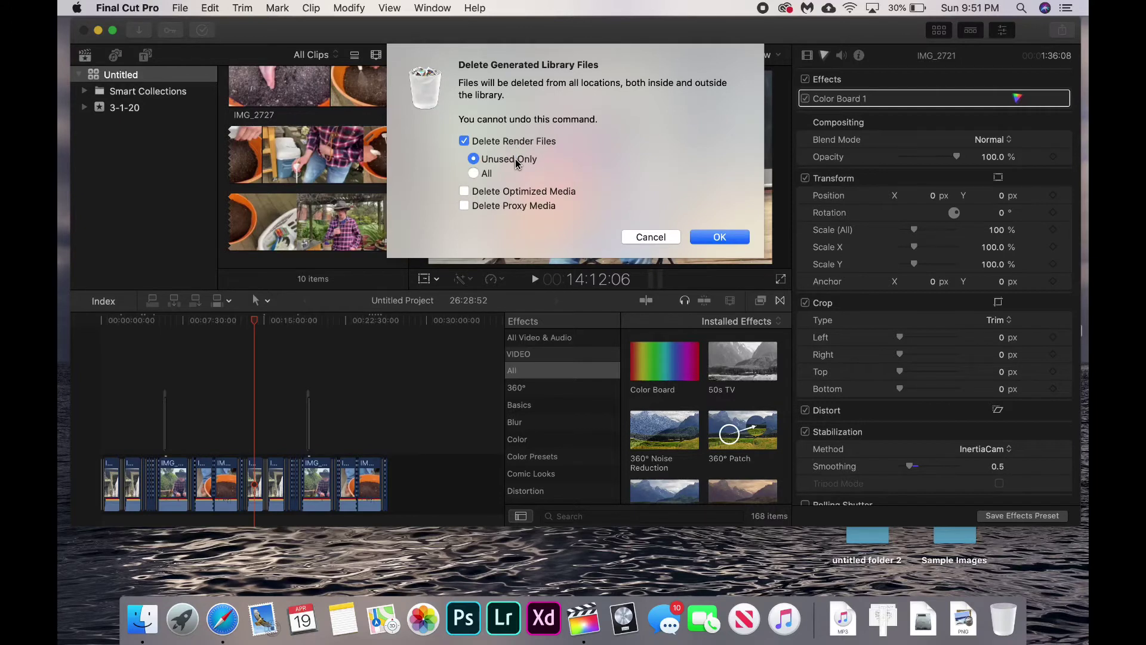
pyautogui.click(516, 163)
pyautogui.click(493, 173)
pyautogui.click(512, 160)
# Step: Confirm the deletion and select the Untitled library, now 34.0 GB with a 33.1 GB cache
pyautogui.click(720, 238)
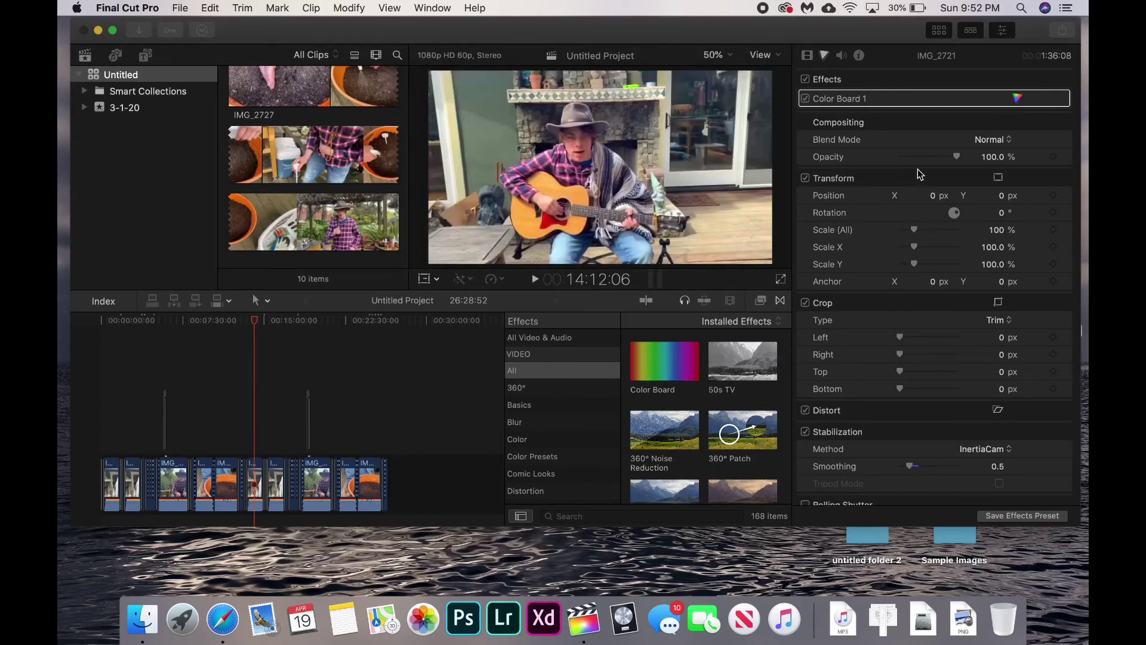
pyautogui.click(230, 367)
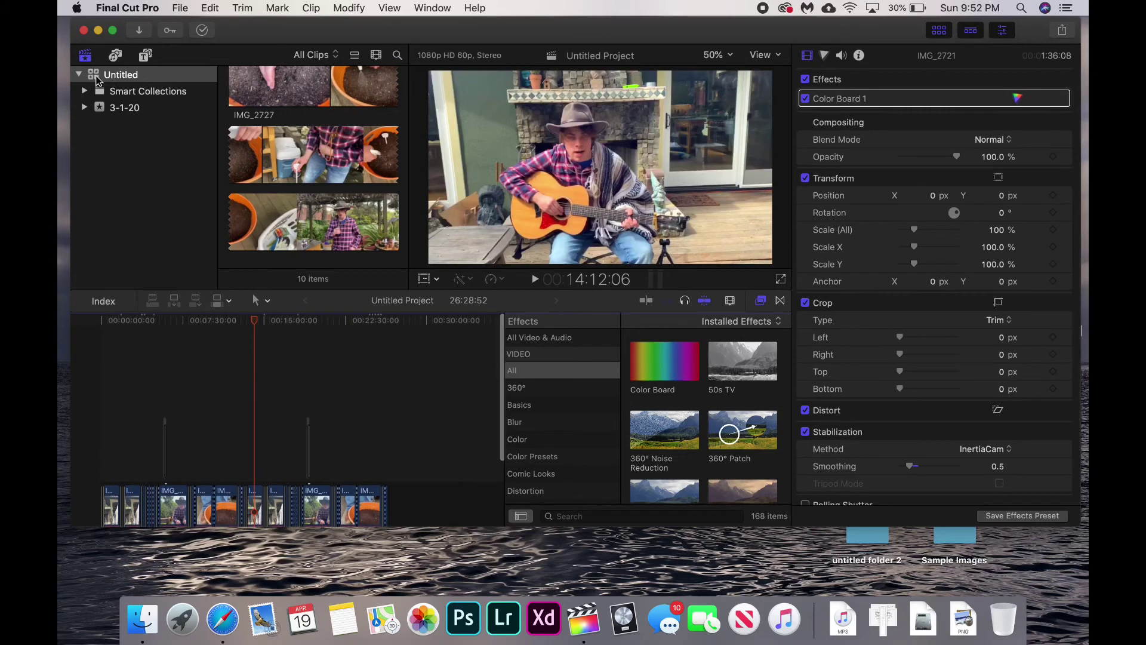
pyautogui.click(98, 79)
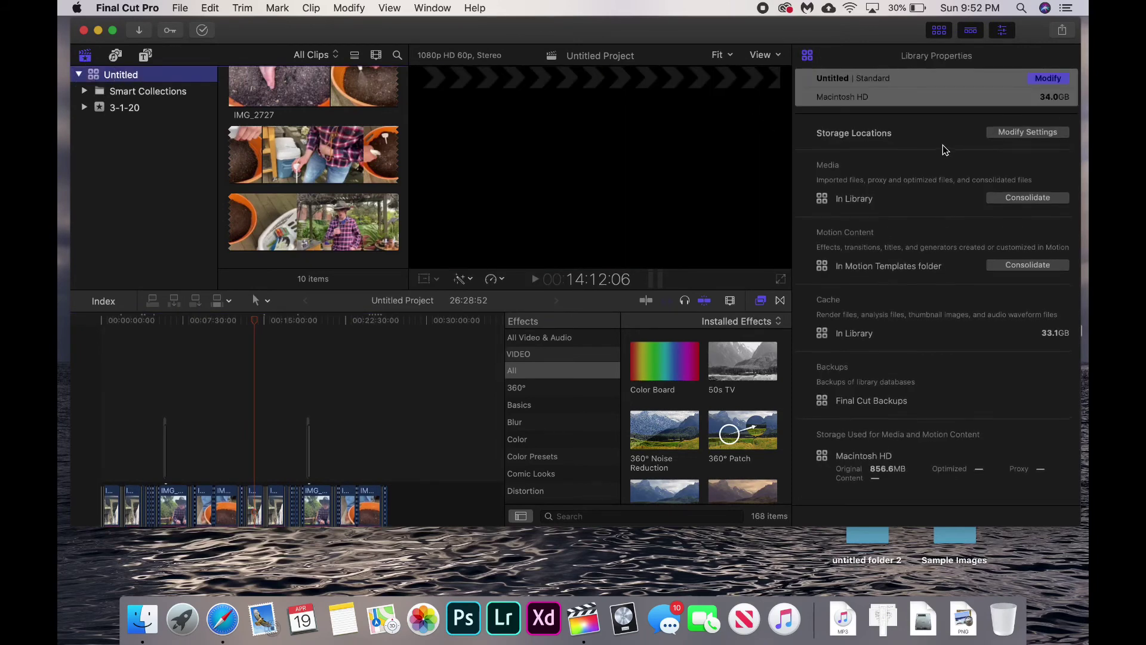